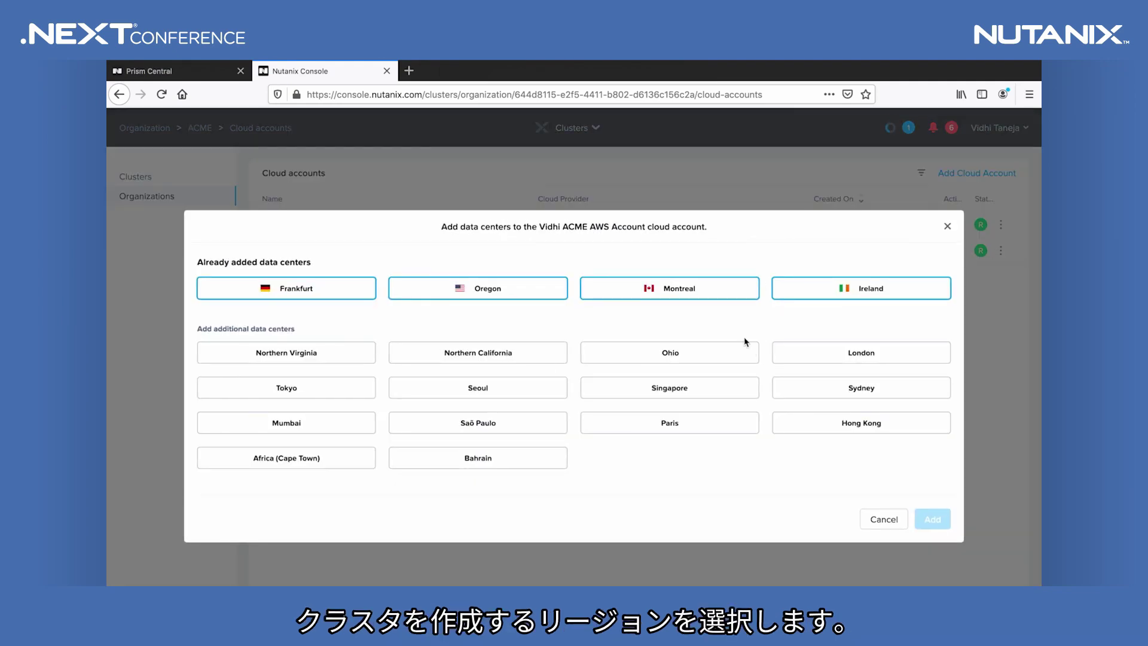
# Step: Leave the data center selection and start creating a cluster in the ACME organization named ACME-2020
pyautogui.click(884, 520)
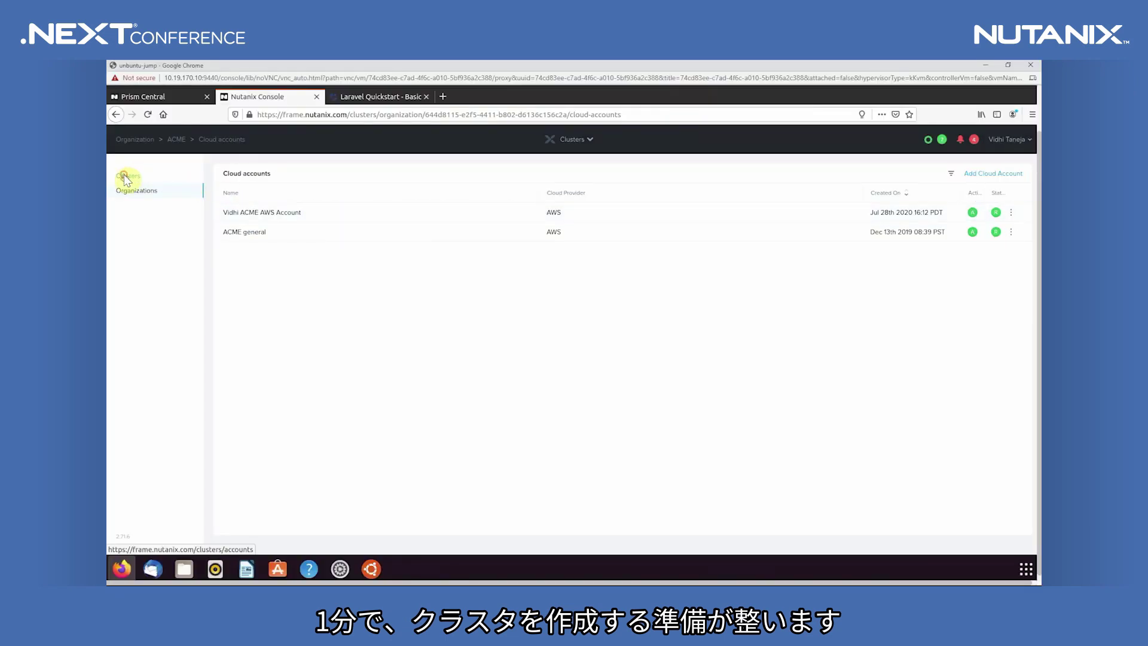
pyautogui.click(126, 176)
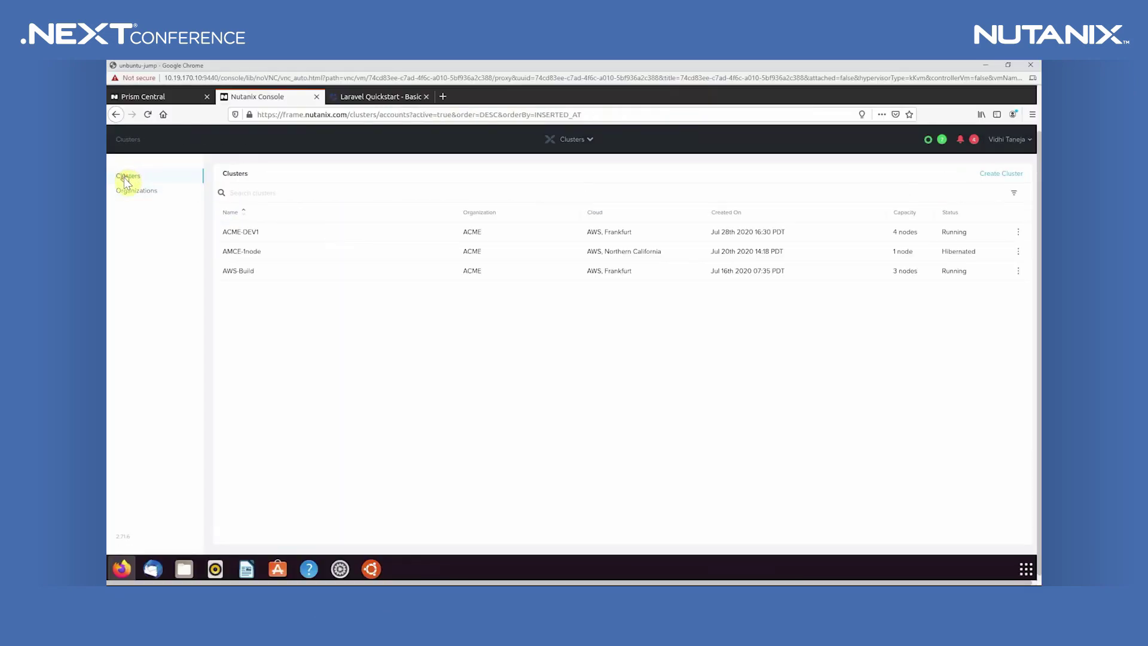
pyautogui.click(1000, 175)
pyautogui.doubleClick(485, 237)
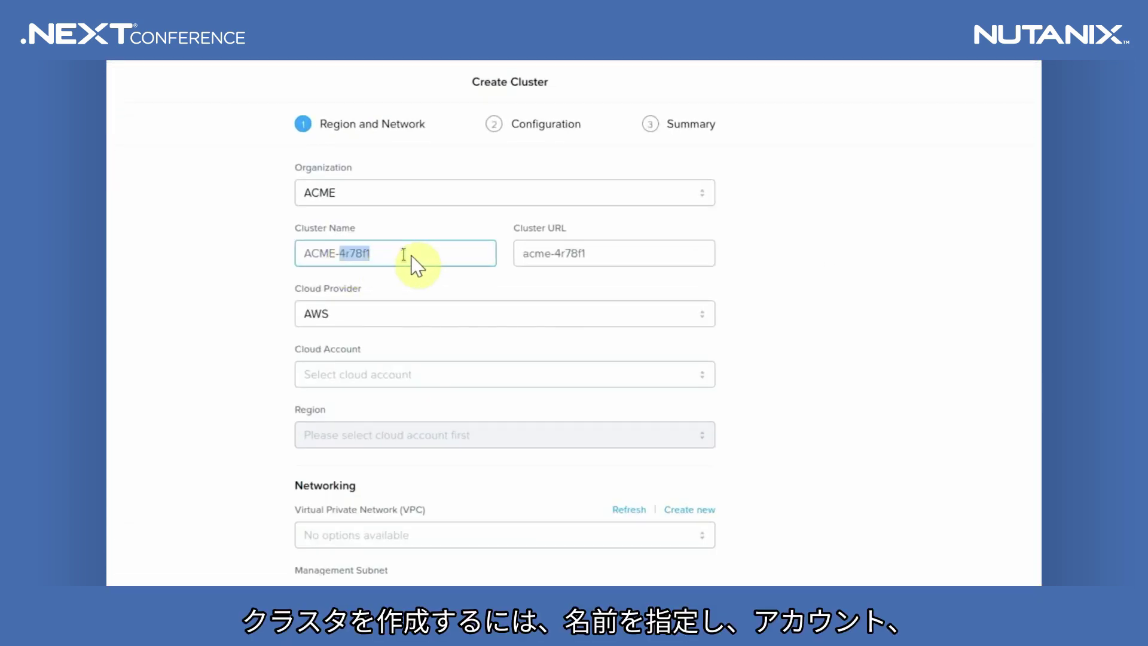
pyautogui.write('2020')
# Step: Set the new cluster's cloud account to ACME general and its region to Frankfurt, keeping the detected VPC and management subnet
pyautogui.click(416, 375)
pyautogui.click(417, 405)
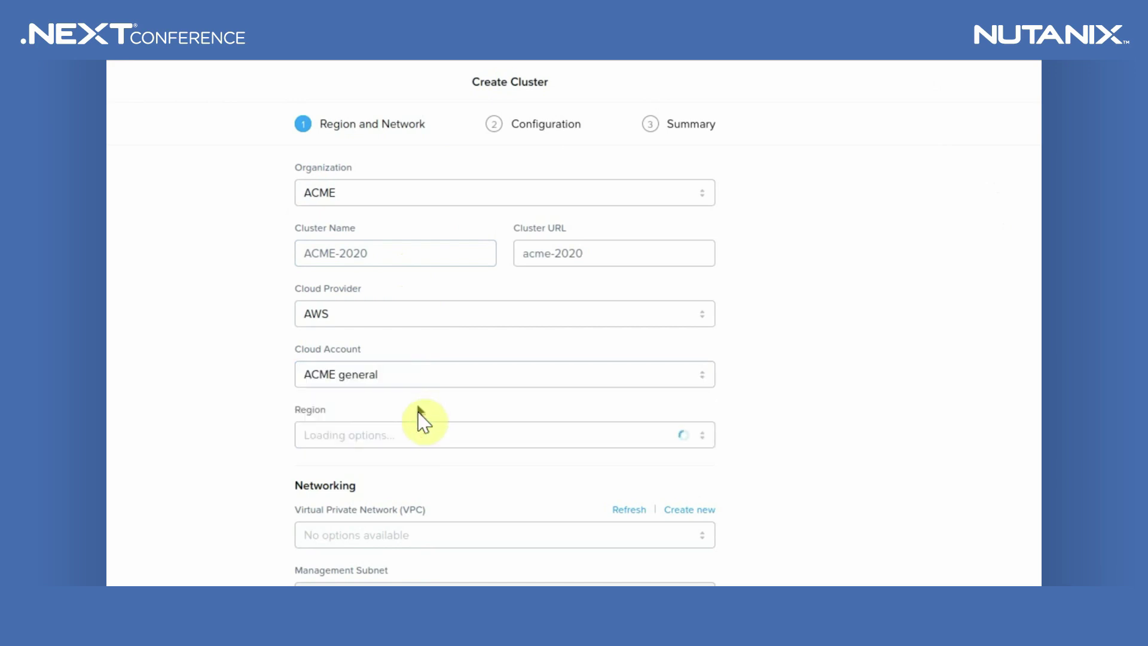
pyautogui.click(417, 434)
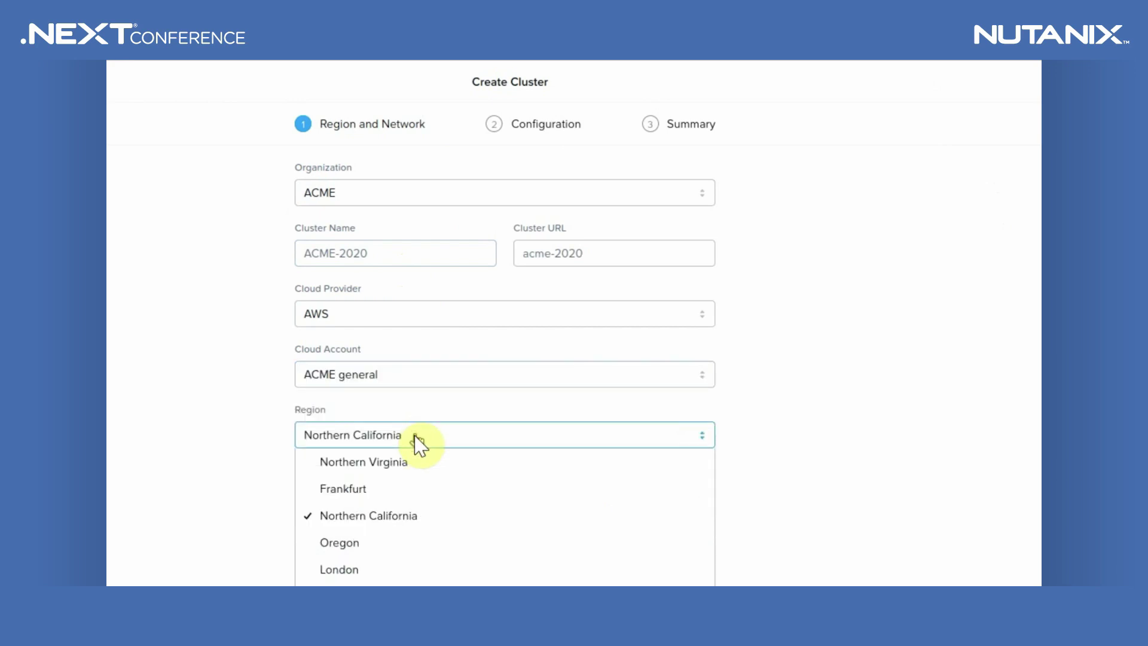
pyautogui.click(353, 485)
pyautogui.scroll(1, 572, 286)
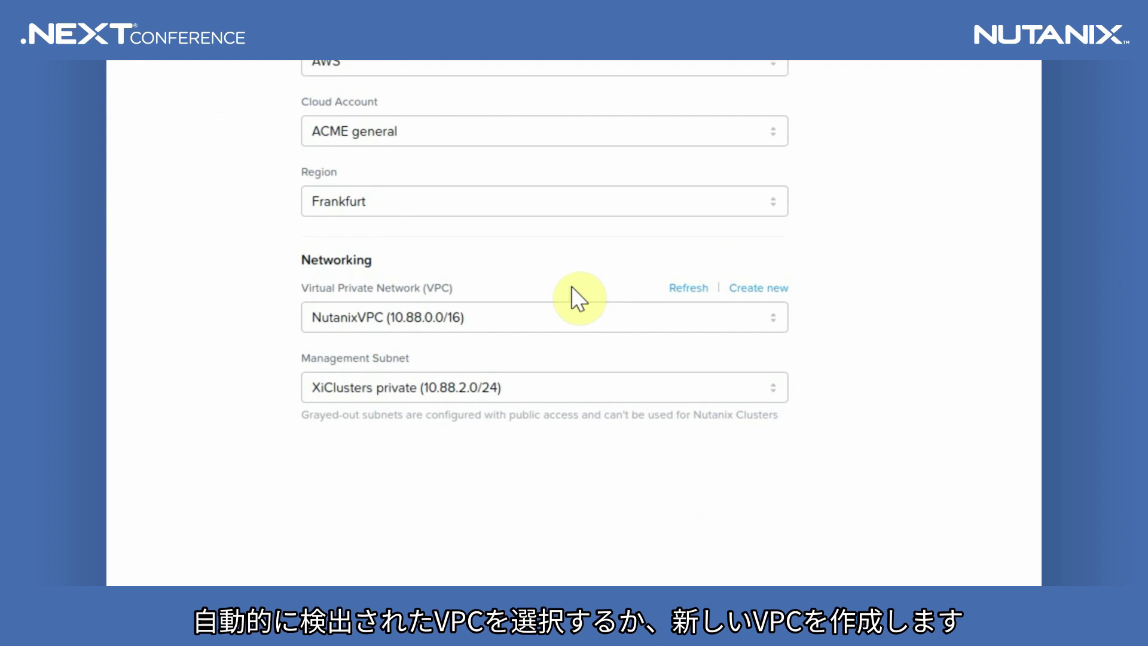
pyautogui.click(685, 538)
# Step: Choose the i3en.metal host type for the cluster capacity and use the existing SSH key 2020
pyautogui.click(455, 112)
pyautogui.click(441, 185)
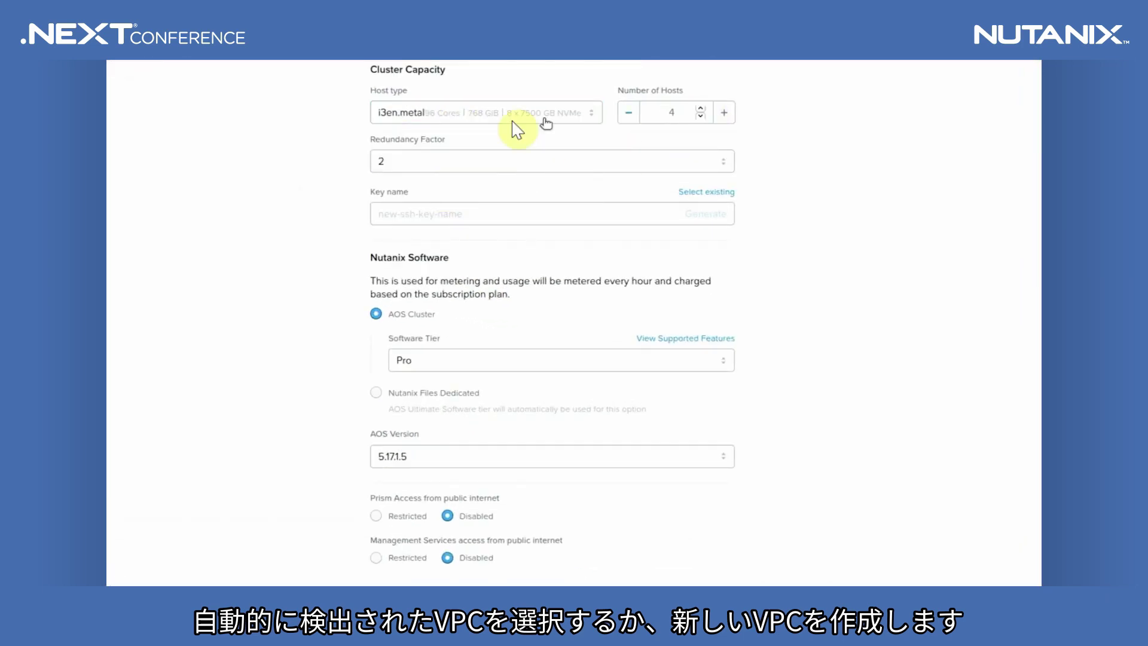
pyautogui.click(666, 210)
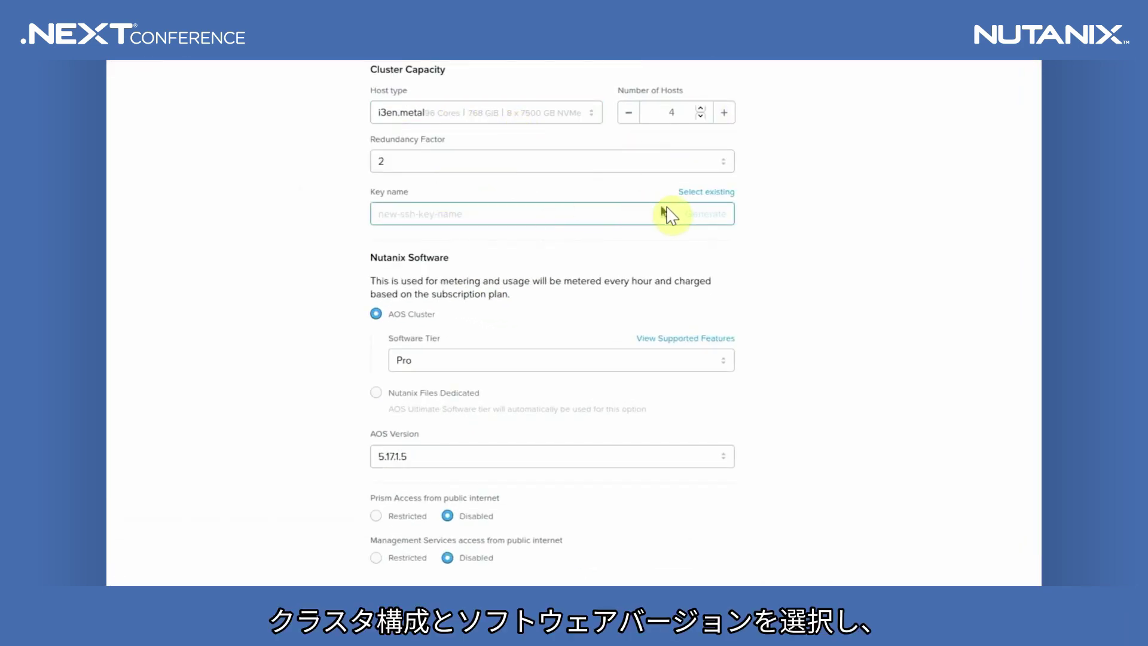
# Step: Restrict Prism access from the public internet to the IP ranges 10.88.0.0/16 and 10.19.0.0/16
pyautogui.scroll(-1, 526, 323)
pyautogui.click(411, 478)
pyautogui.write('0')
pyautogui.write('.19.0.0/16')
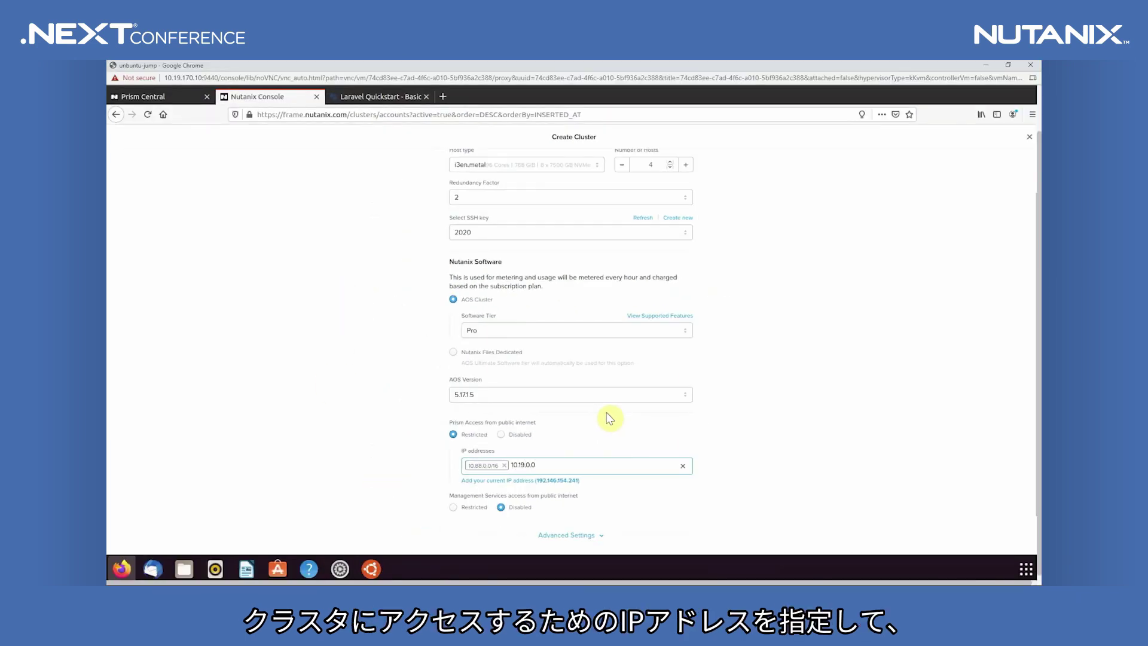
# Step: Restrict Management Services access from the public internet to the IP ranges 10.88.0.0/16 and 10.19.0.0/16
pyautogui.click(454, 508)
pyautogui.click(525, 539)
pyautogui.write('10.19.0.0')
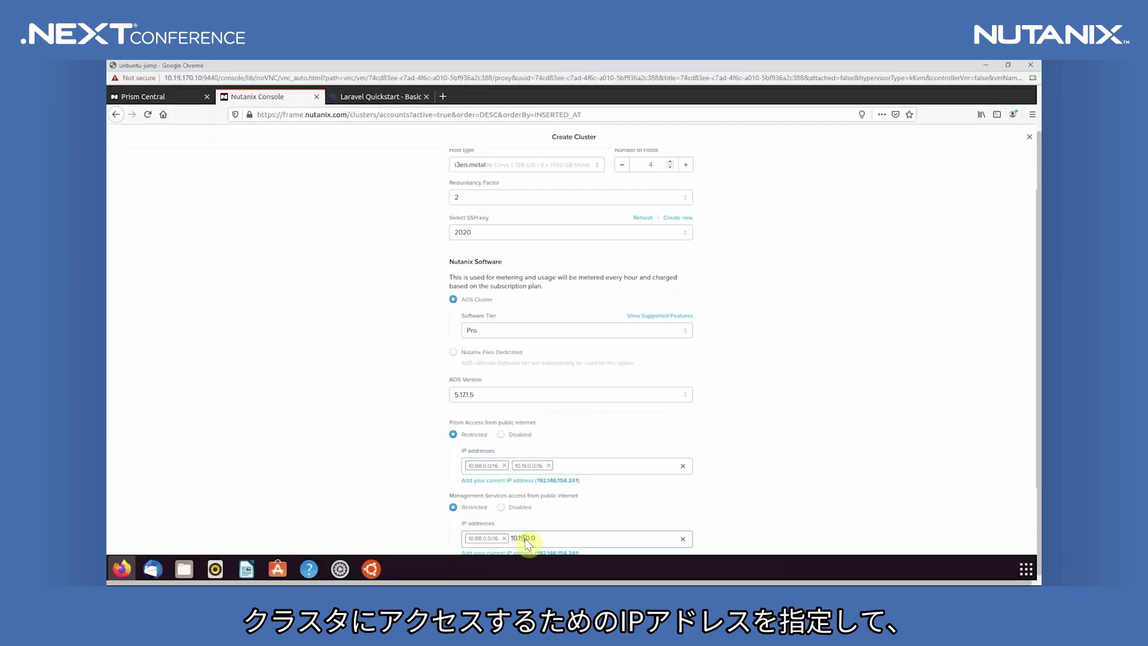
pyautogui.scroll(-5, 777, 478)
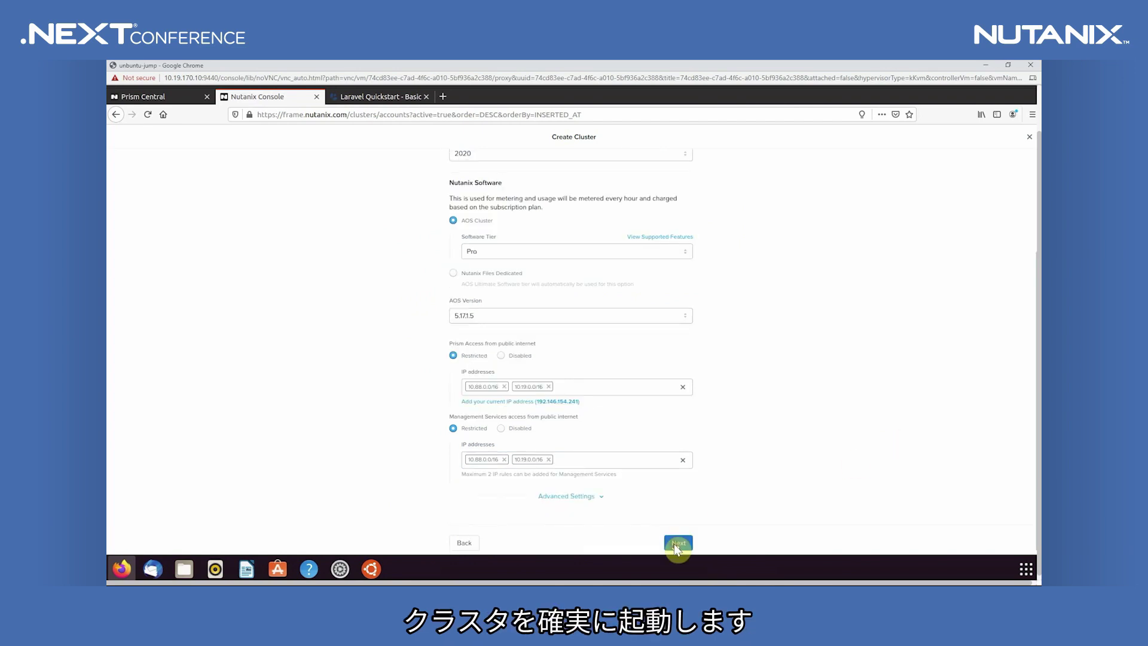
# Step: Proceed to the cluster summary, review the settings and create the cluster
pyautogui.click(679, 542)
pyautogui.scroll(2, 622, 210)
pyautogui.scroll(-3, 607, 323)
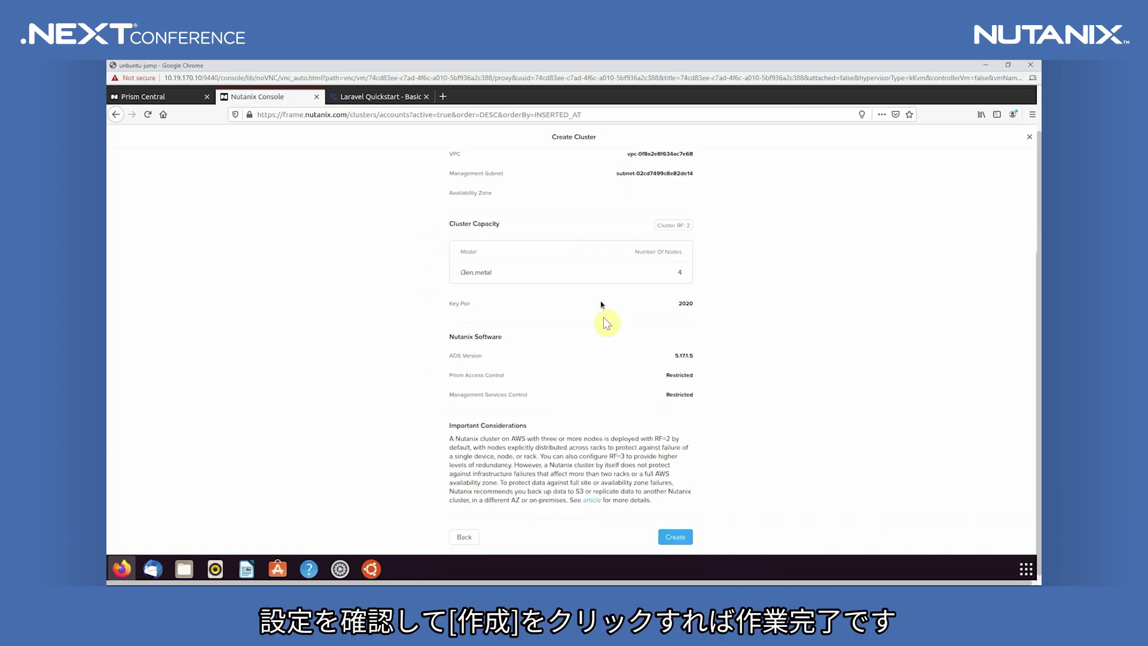
pyautogui.click(677, 535)
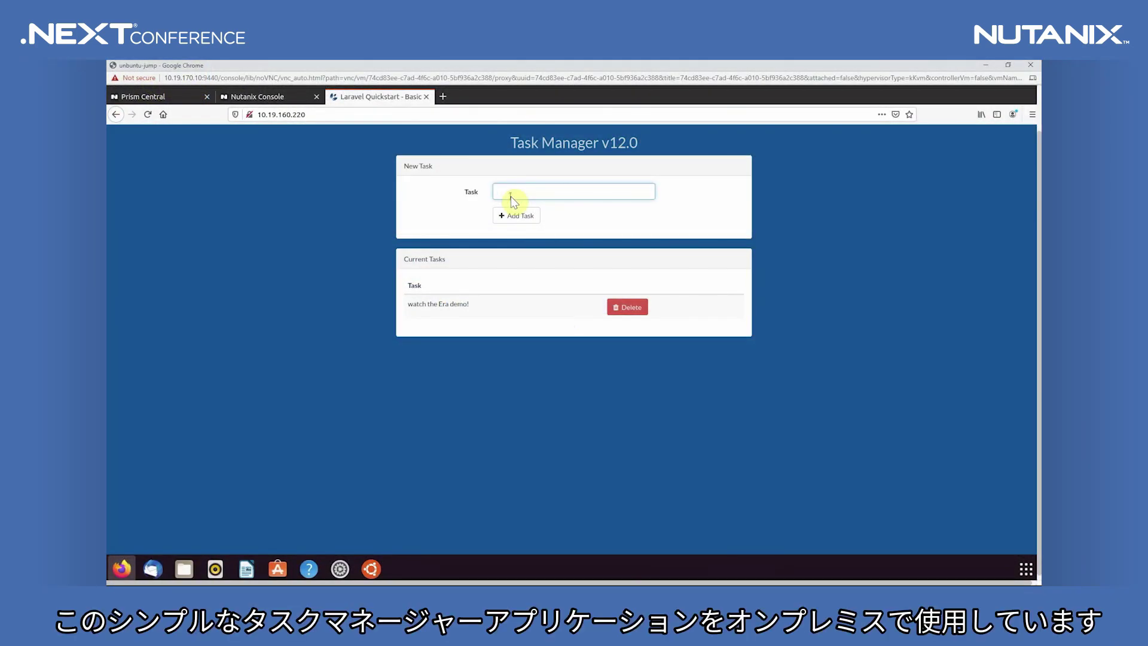
# Step: Add the task "Era works great with AWS clusters" in the Task Manager web app
pyautogui.write('Era works great with AWS clusters')
pyautogui.click(518, 216)
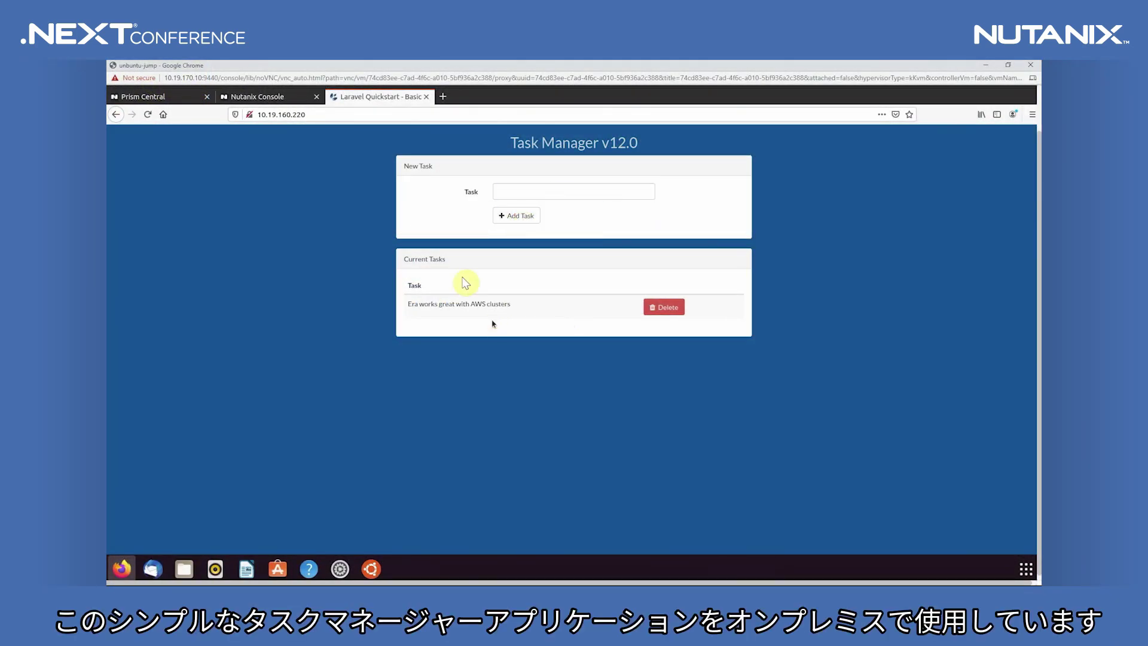
# Step: Switch to Prism Central, open the MoveApptoAWS recovery plan for updating, and review its power-on sequence and network settings
pyautogui.click(172, 100)
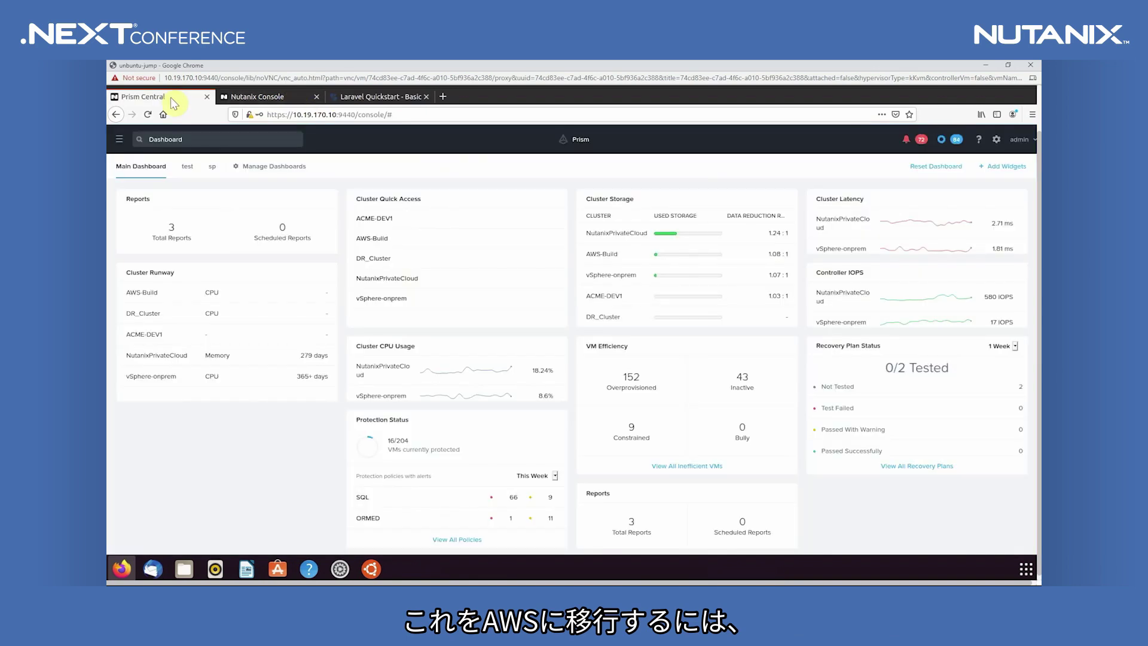
pyautogui.click(120, 142)
pyautogui.click(133, 288)
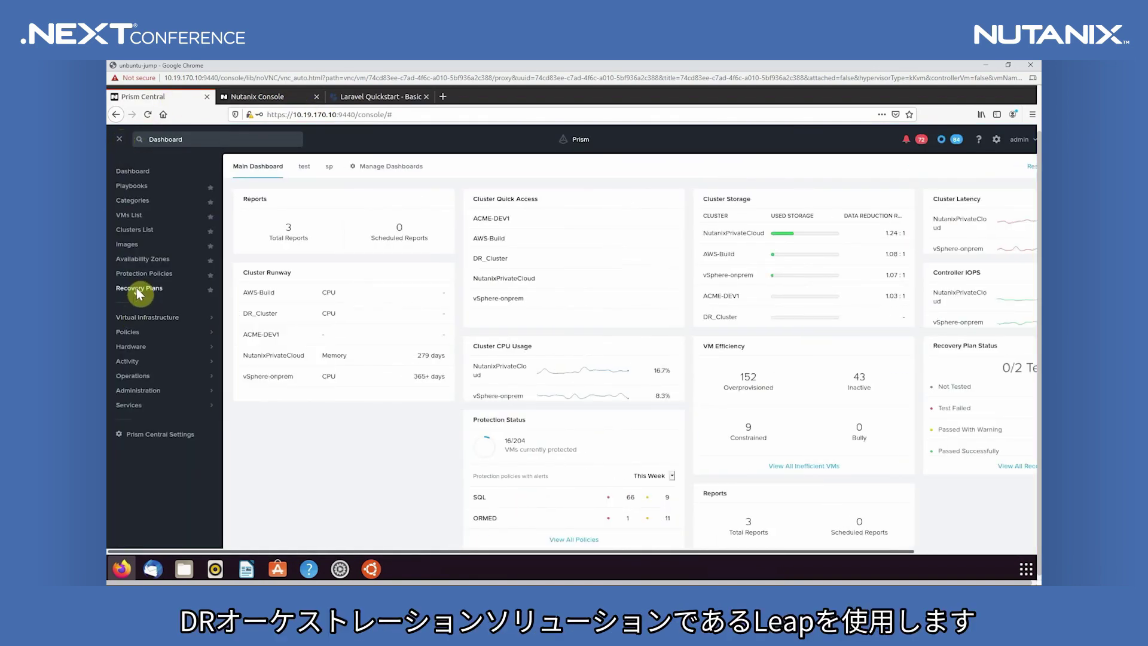
pyautogui.click(191, 278)
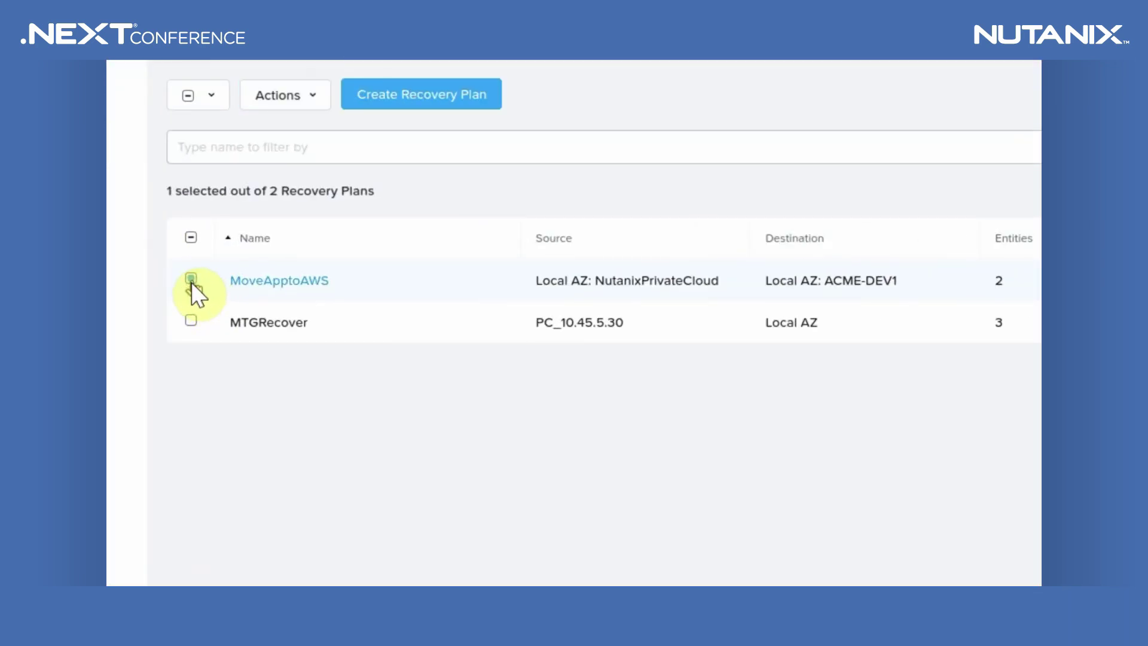
pyautogui.click(299, 96)
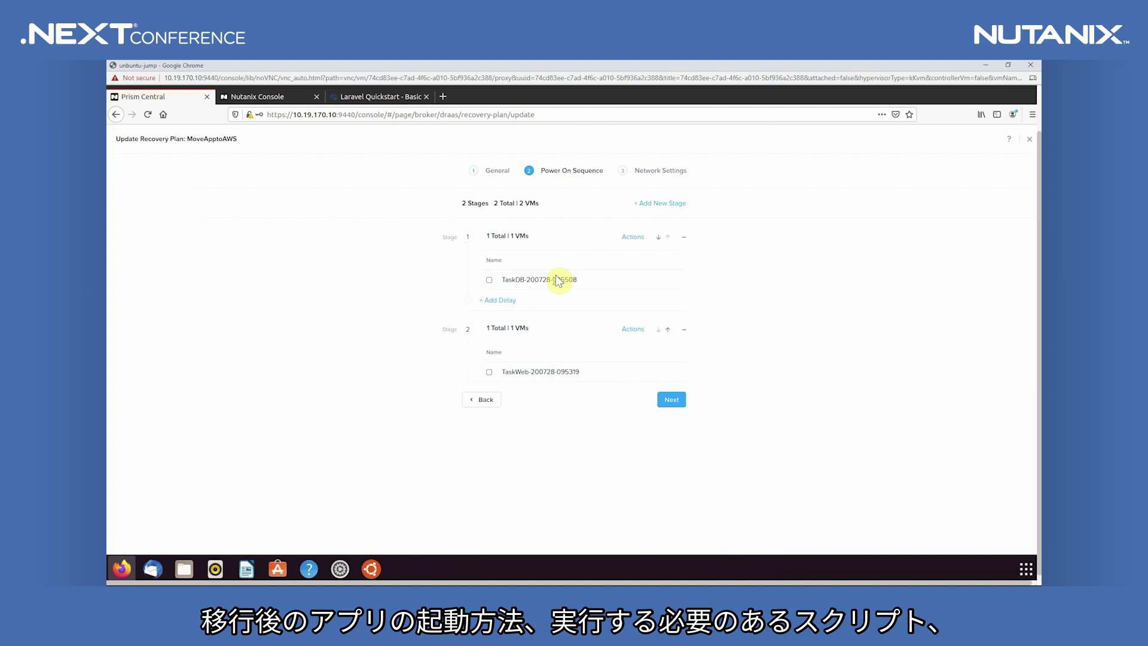
pyautogui.click(668, 399)
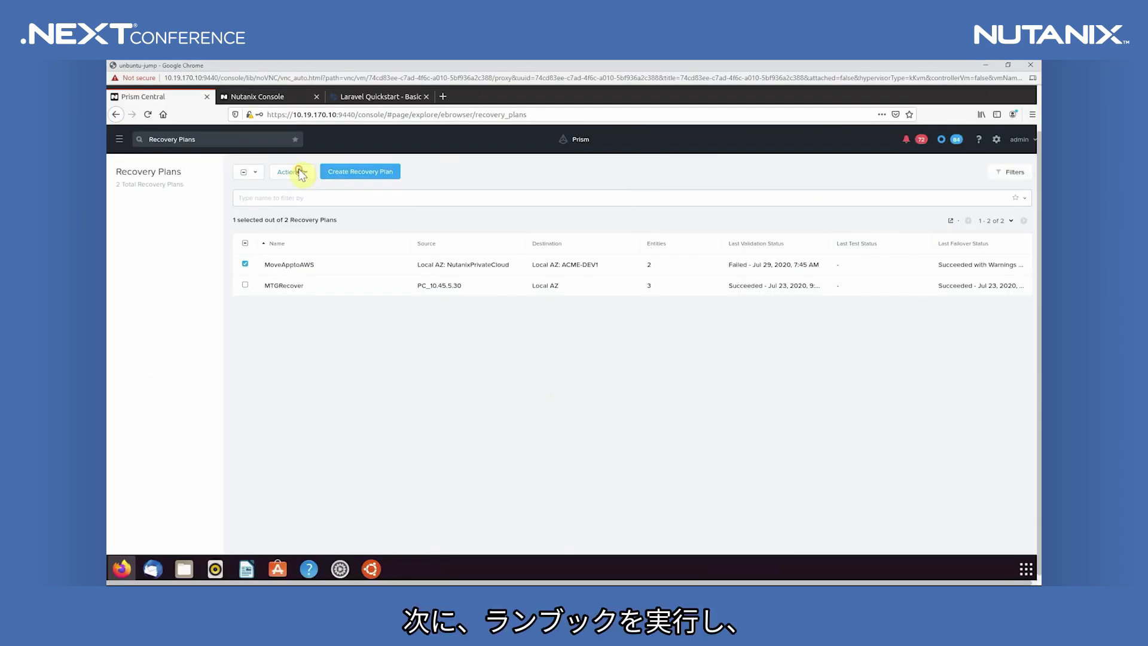
# Step: Run a planned failover of the MoveApptoAWS recovery plan from NutanixPrivateCloud to ACME-DEV1
pyautogui.click(289, 172)
pyautogui.click(297, 267)
pyautogui.click(530, 320)
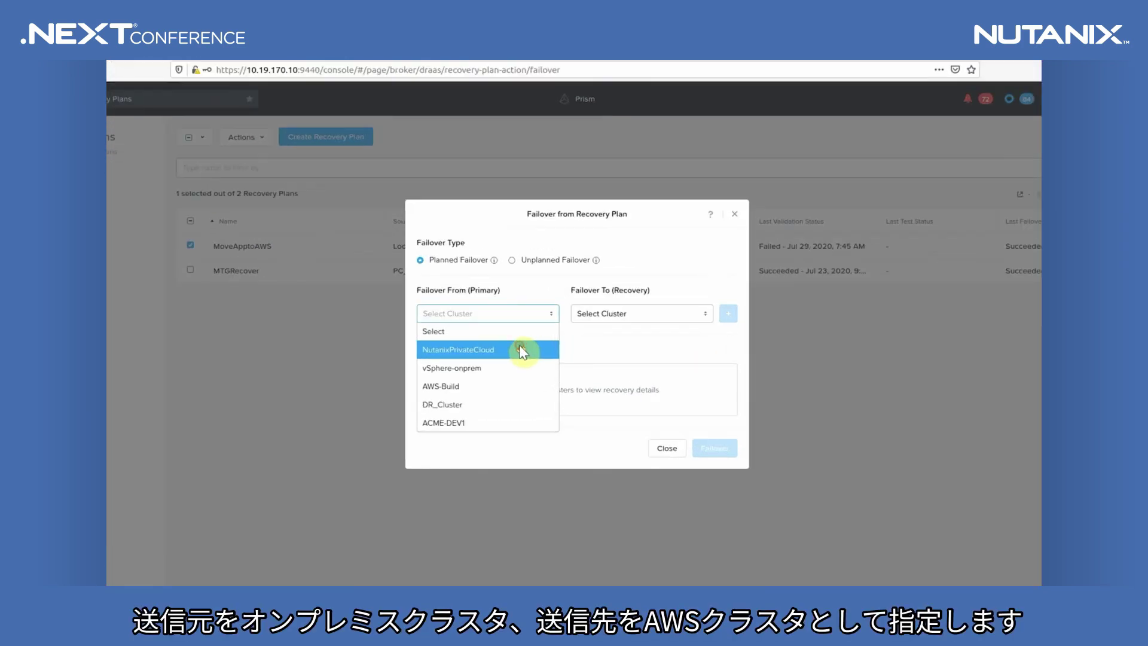
pyautogui.click(526, 350)
pyautogui.click(594, 318)
pyautogui.click(668, 436)
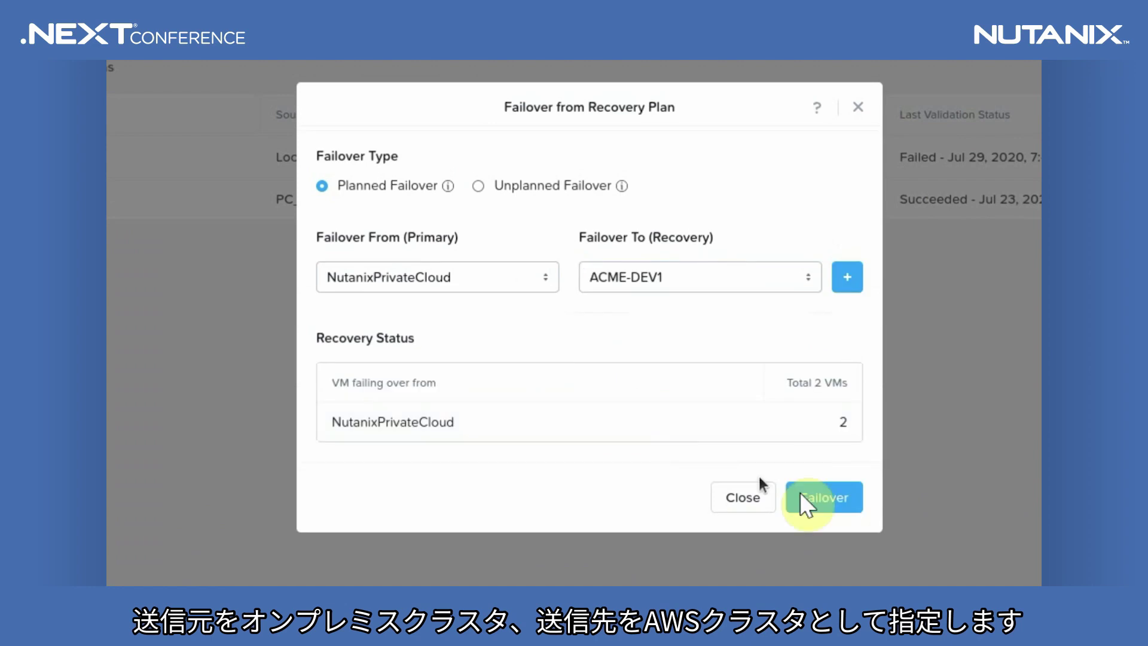
pyautogui.click(819, 504)
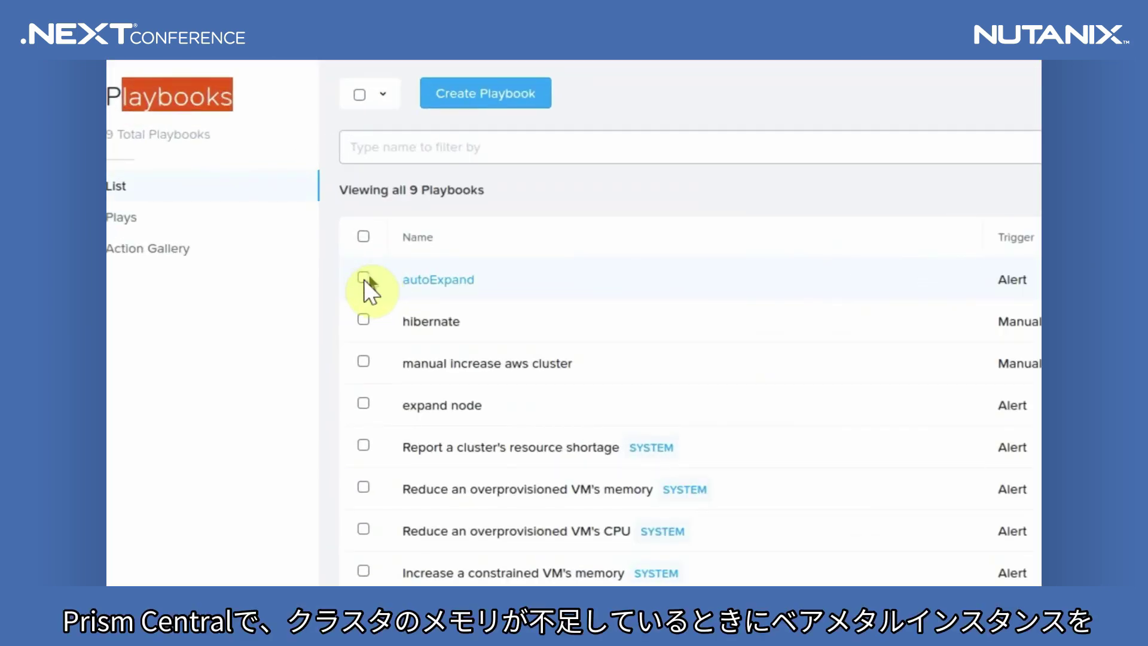
# Step: Select the autoExpand playbook in the playbook list and open the actions available for it
pyautogui.click(364, 279)
pyautogui.click(472, 94)
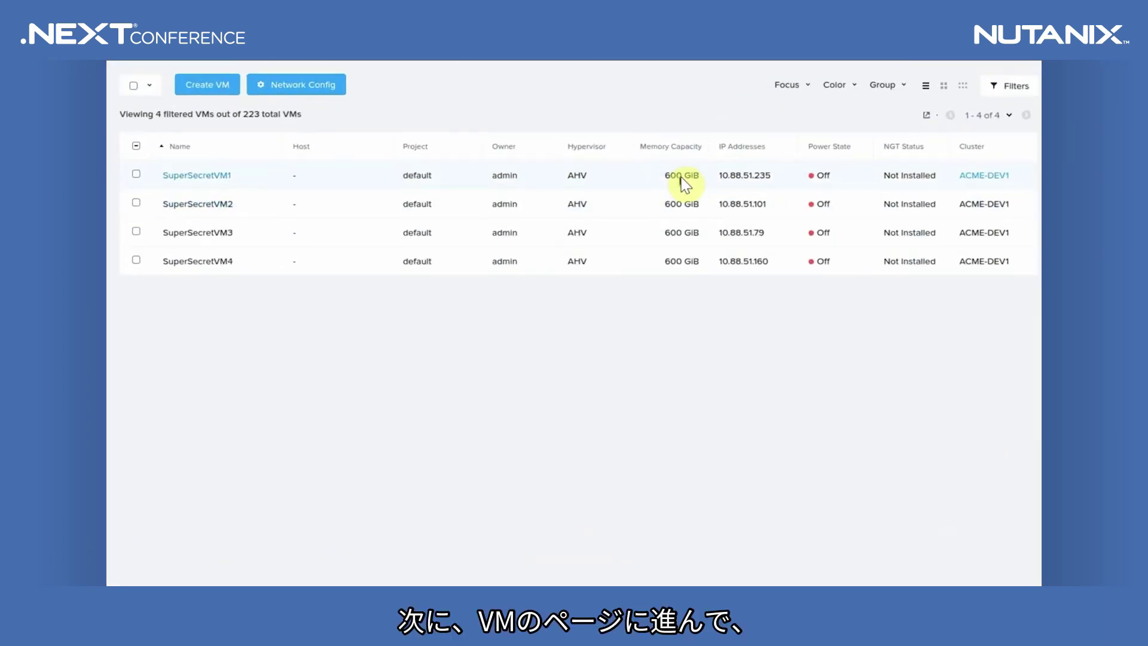
# Step: Select all four SuperSecretVM machines on ACME-DEV1 and power them on
pyautogui.click(136, 204)
pyautogui.click(149, 85)
pyautogui.click(145, 121)
pyautogui.click(259, 85)
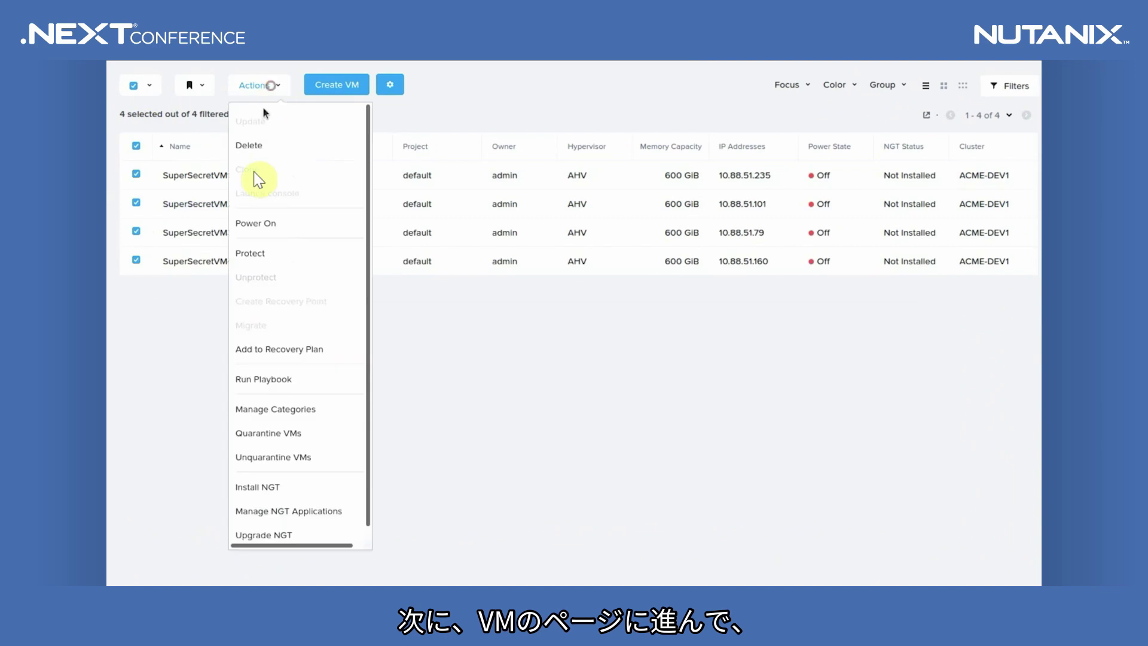
pyautogui.click(255, 223)
pyautogui.click(597, 340)
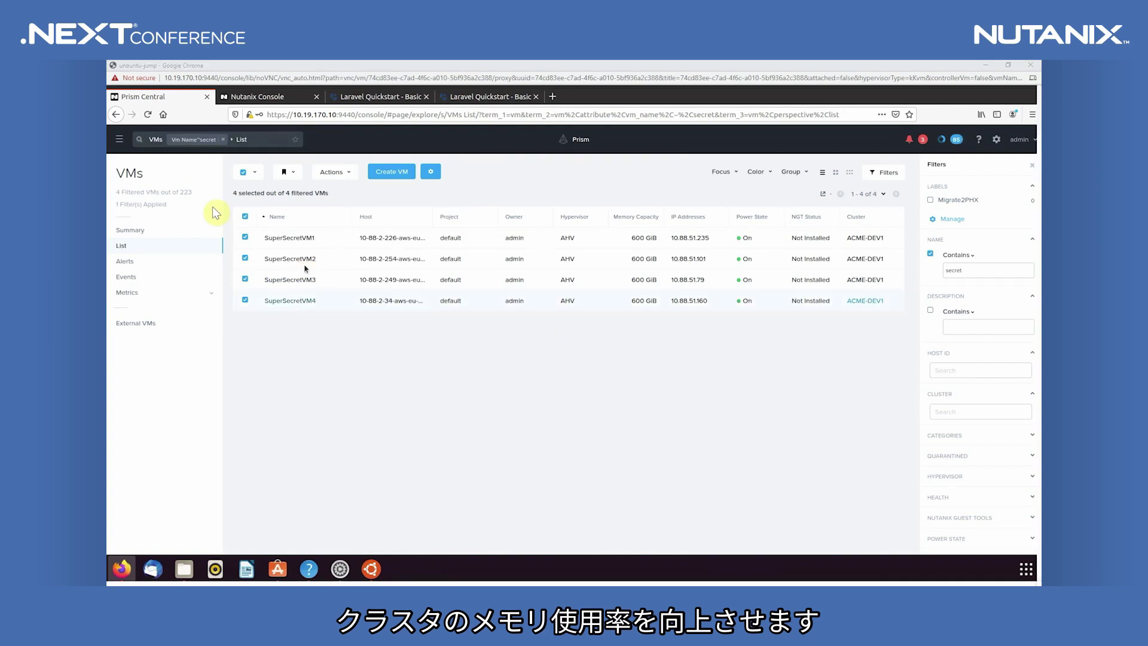
# Step: Open the autoExpand playbook's details and view its plays
pyautogui.click(120, 139)
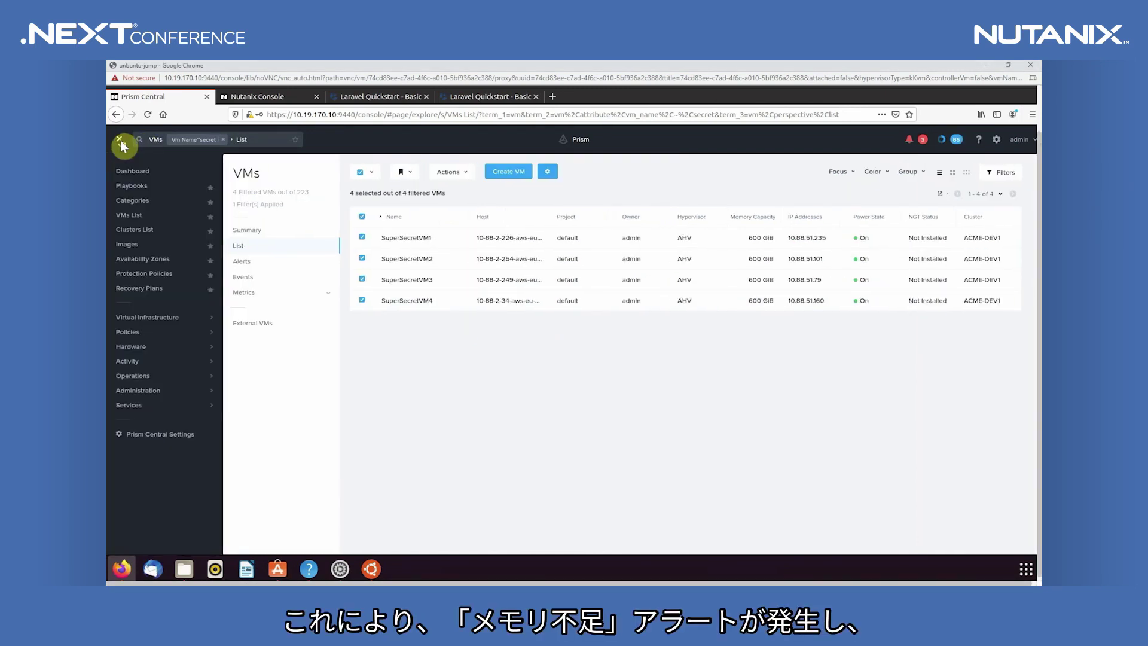
pyautogui.click(132, 186)
pyautogui.click(283, 264)
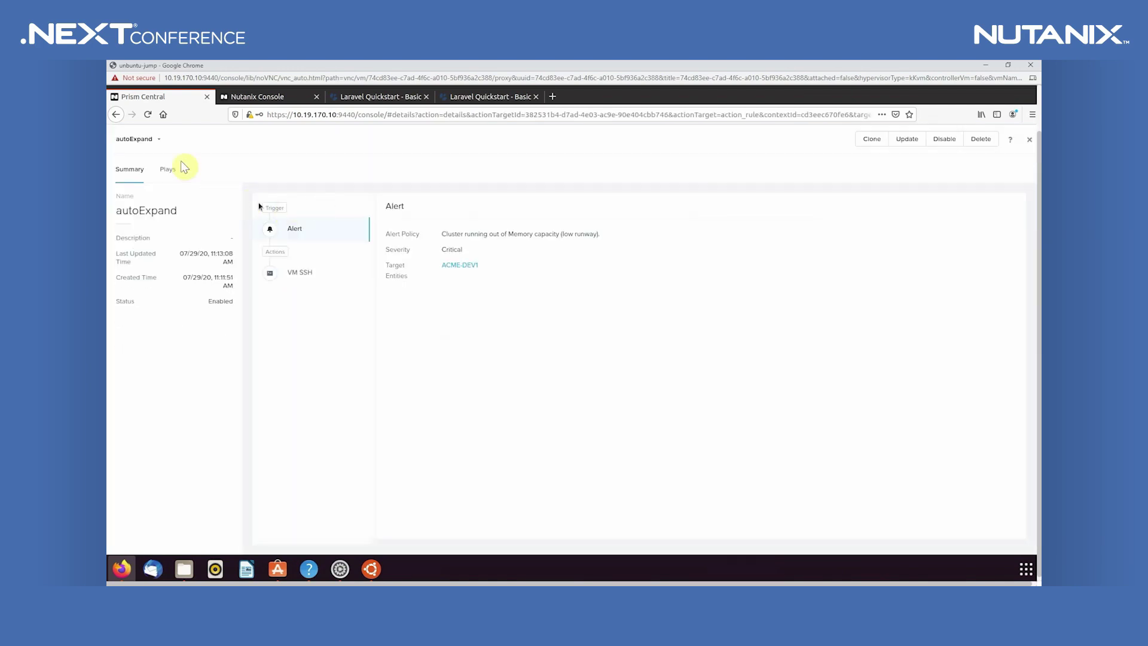
pyautogui.click(168, 169)
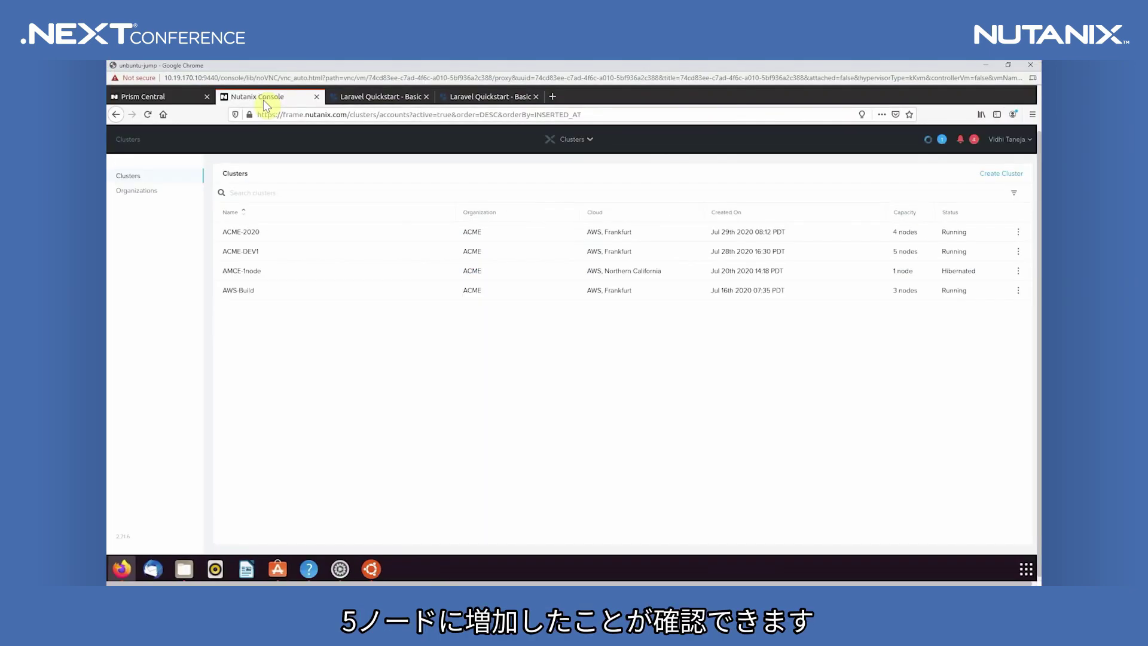
# Step: Open the ACME-DEV1 cluster's details in the Nutanix Console and launch its Beam cost analytics
pyautogui.click(996, 257)
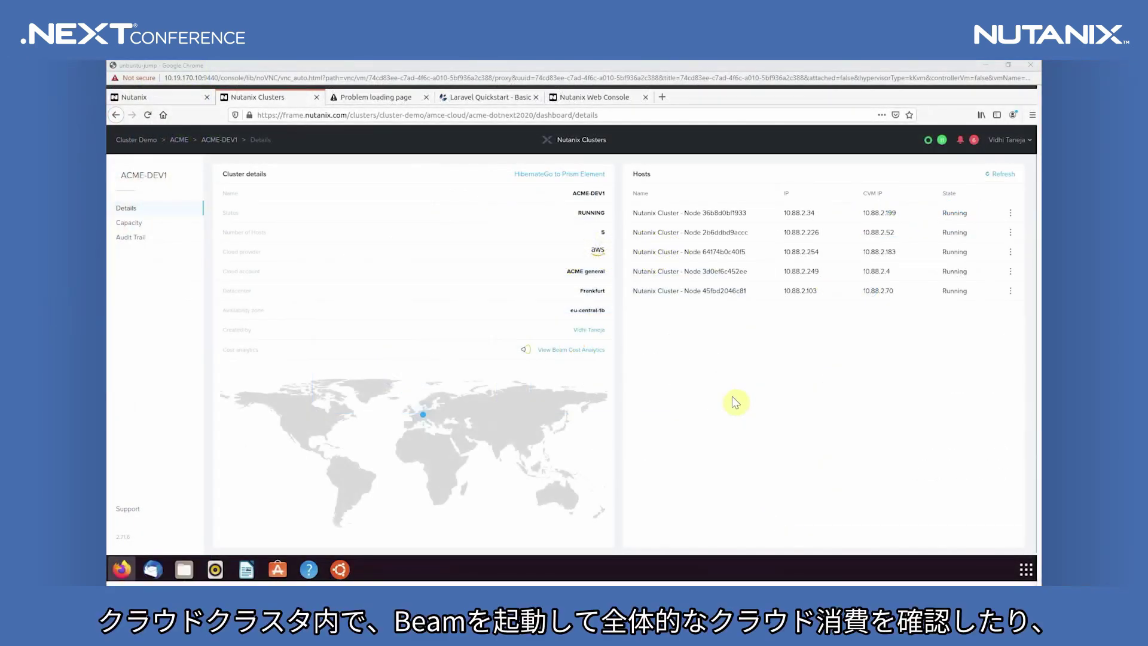
pyautogui.click(583, 350)
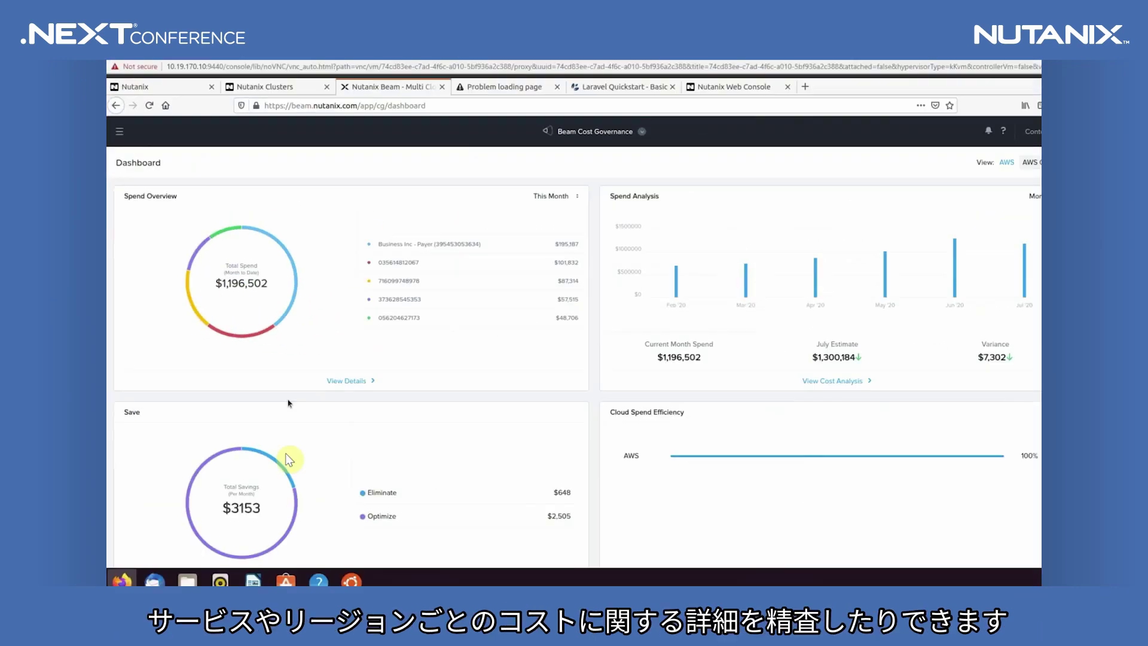
# Step: Examine the current AWS spend by service and by region in Beam, and open the savings overview
pyautogui.click(120, 136)
pyautogui.click(127, 206)
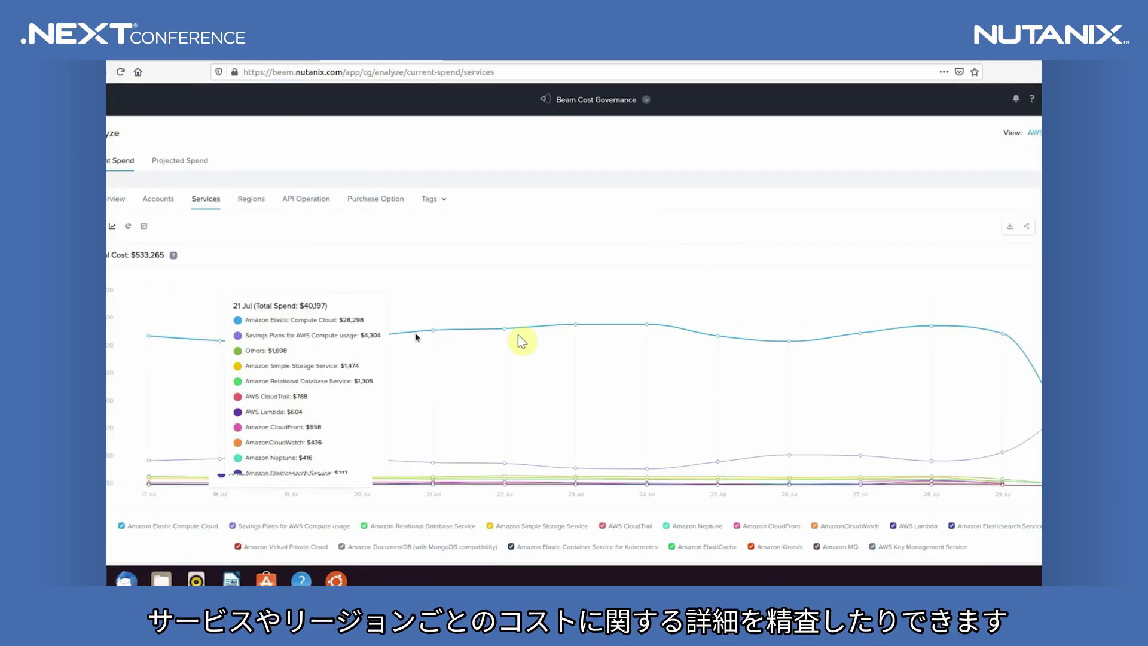
pyautogui.click(249, 267)
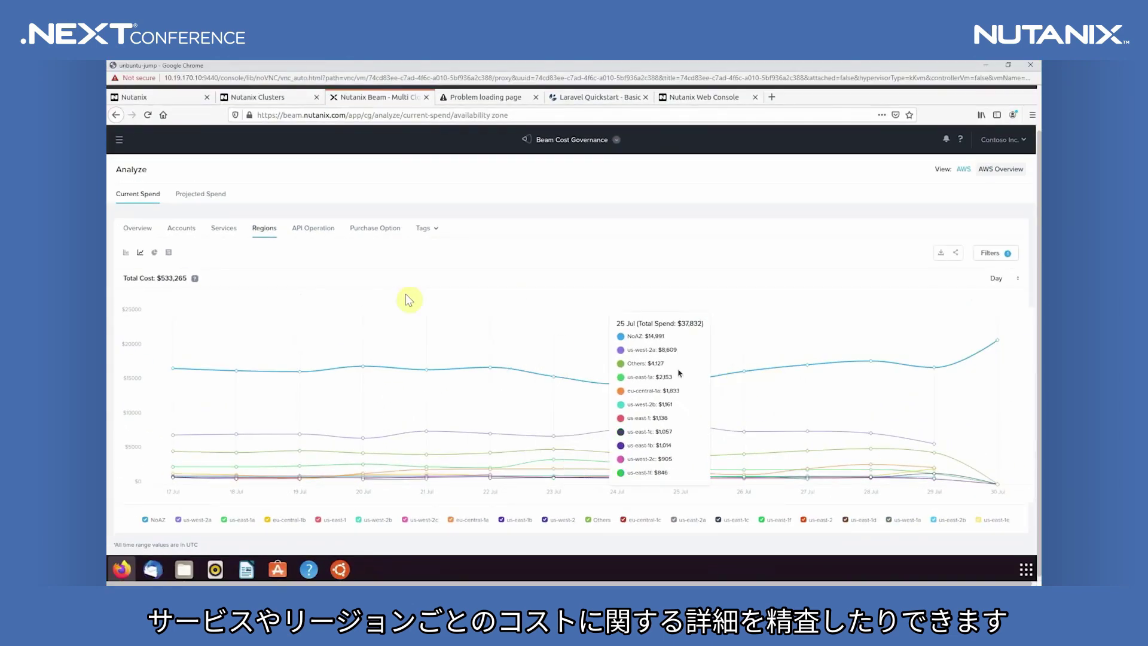
pyautogui.click(118, 141)
pyautogui.click(122, 273)
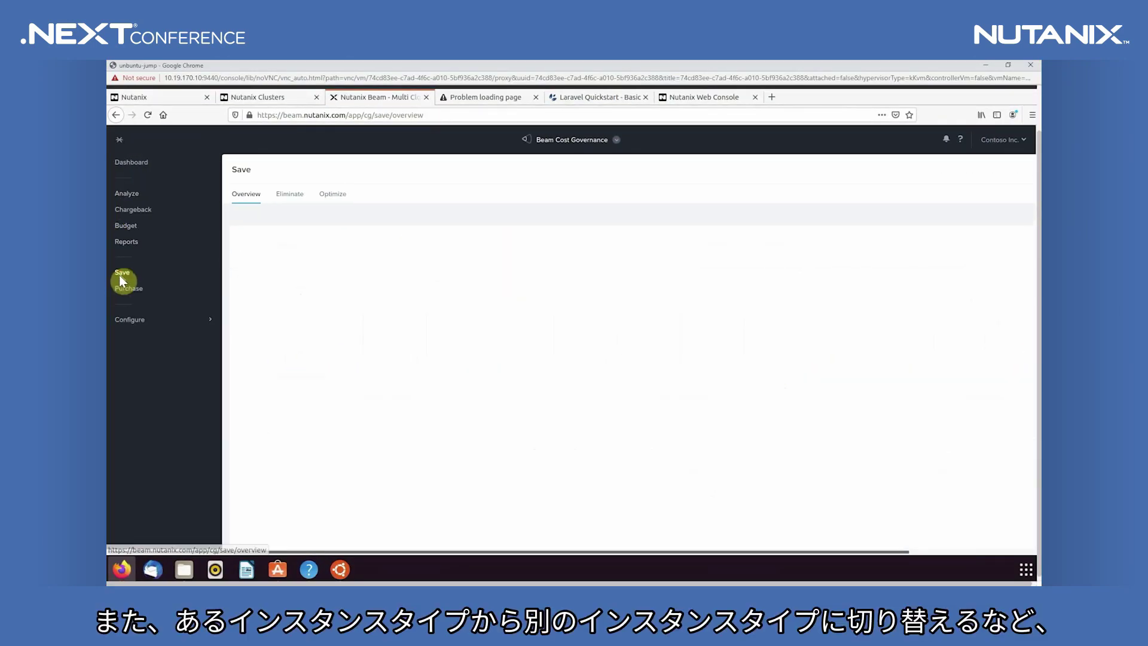